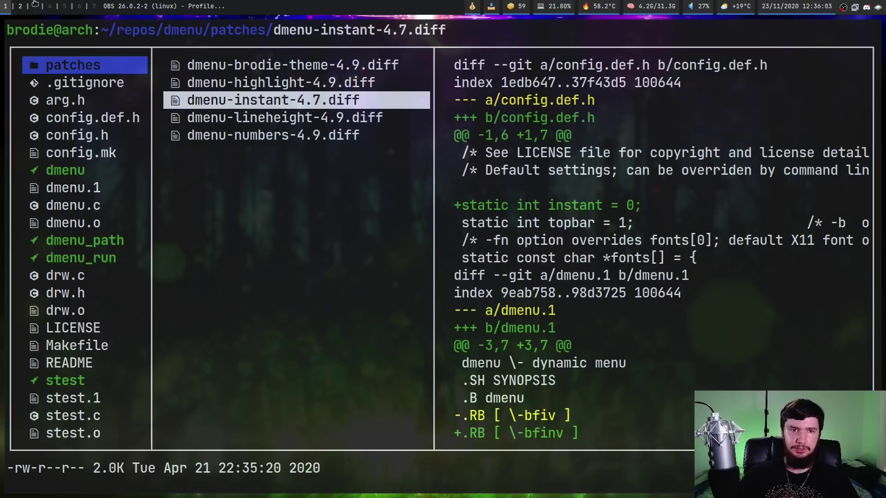
Step through the patch diffs from dmenu-brodie-theme-4.9.diff down to dmenu-lineheight-4.9.diff in lf.
key(k)
key(k)
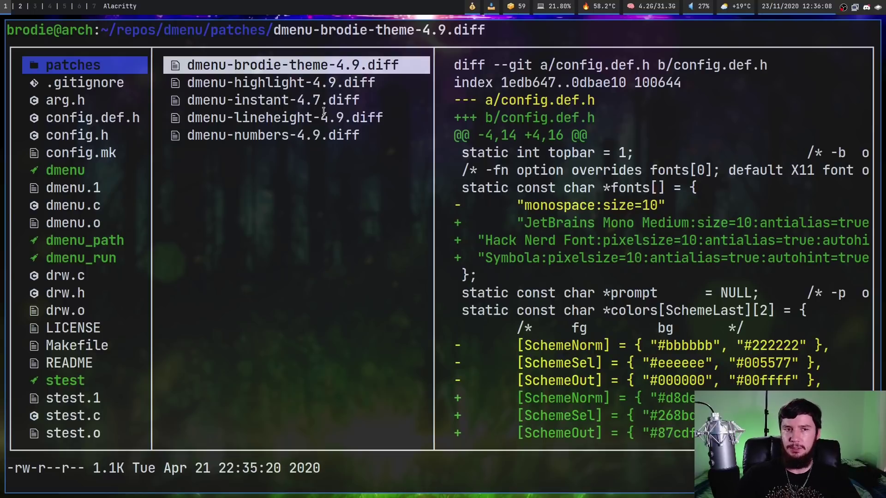
key(j)
key(j)
key(j)
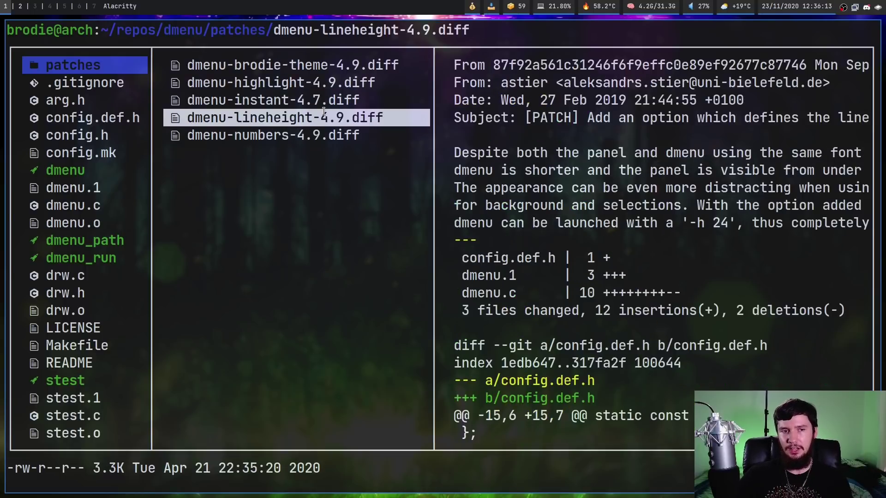
key(j)
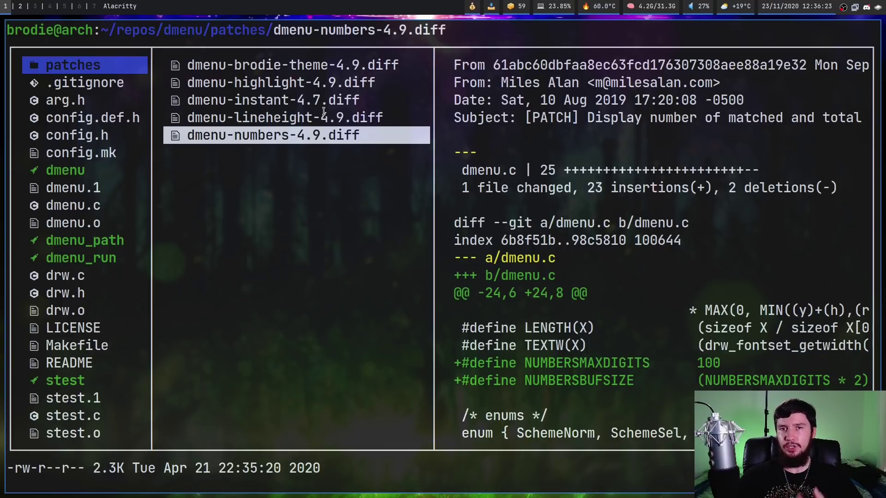
key(k)
key(k)
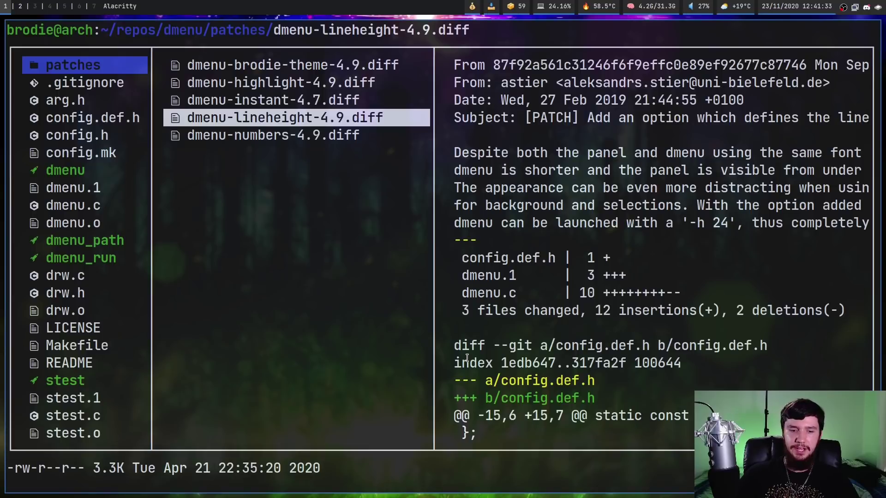
Launch the Super+B 'Select a bookmark' picker, dismiss it, then launch it again.
key(super+b)
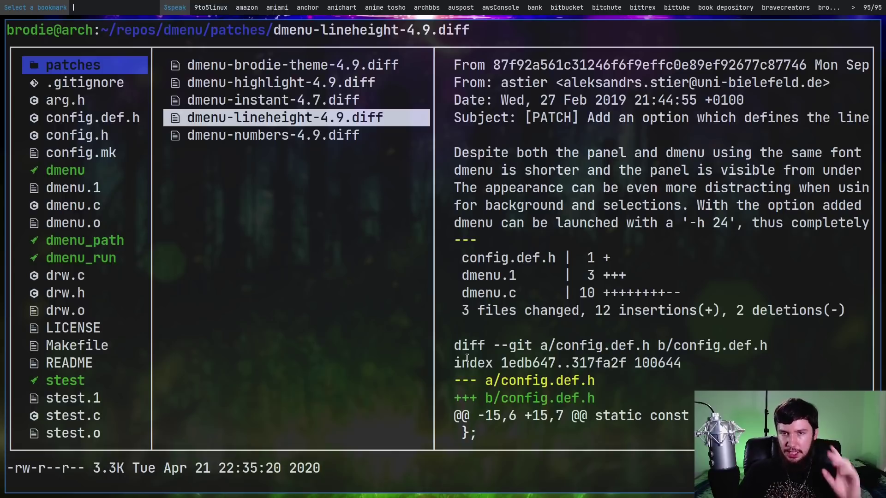
key(Escape)
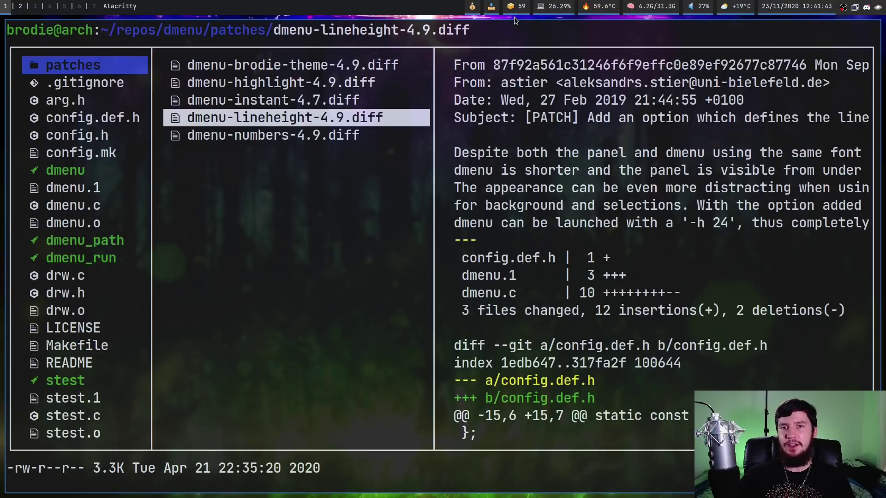
key(super+b)
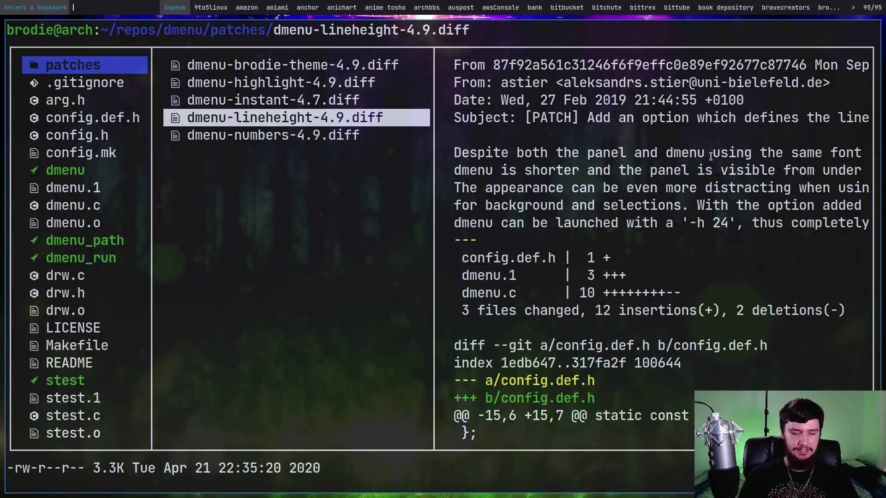
Filter the bookmarks with 'li', move the selection to 9to5linux, and close the picker.
text(li)
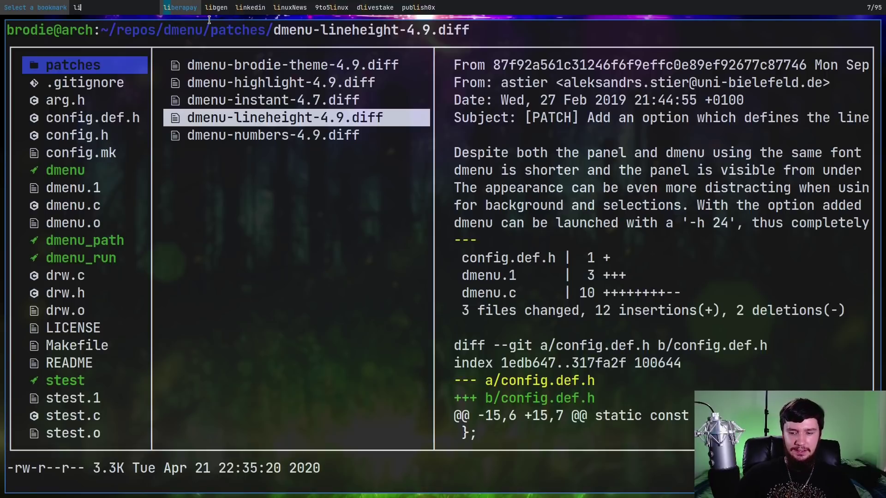
key(Right)
key(Right)
key(Right)
key(Right)
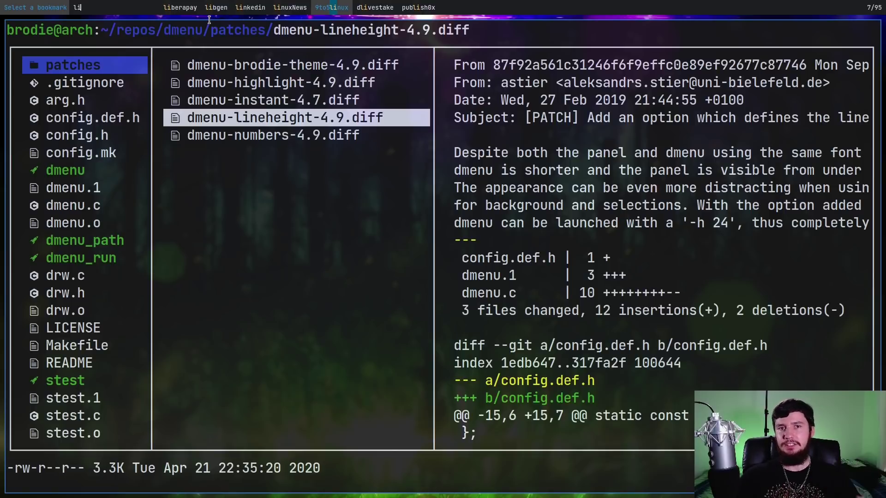
key(Escape)
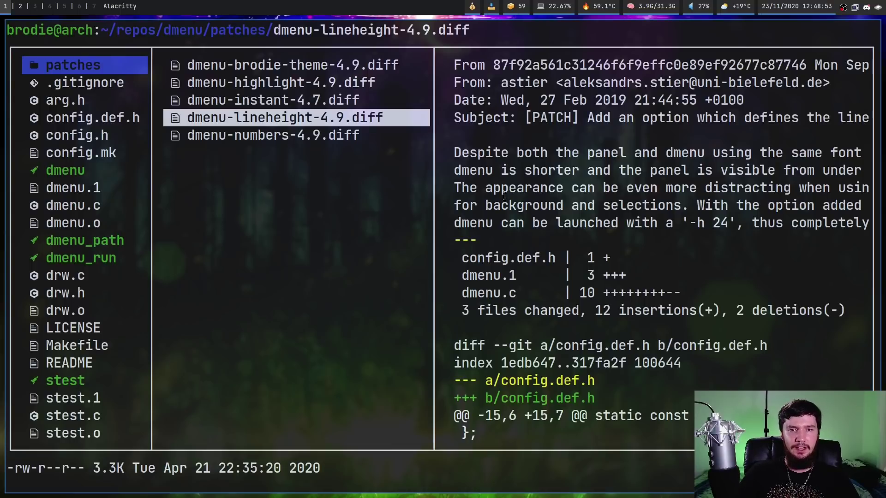
Switch to workspace 2 to show Brave on the dmenu highpriority patch page.
key(super+2)
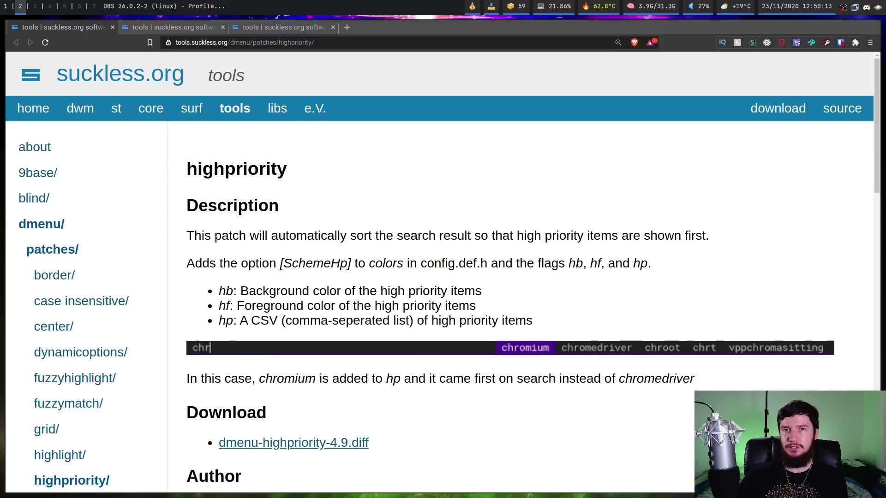
key(alt+Left)
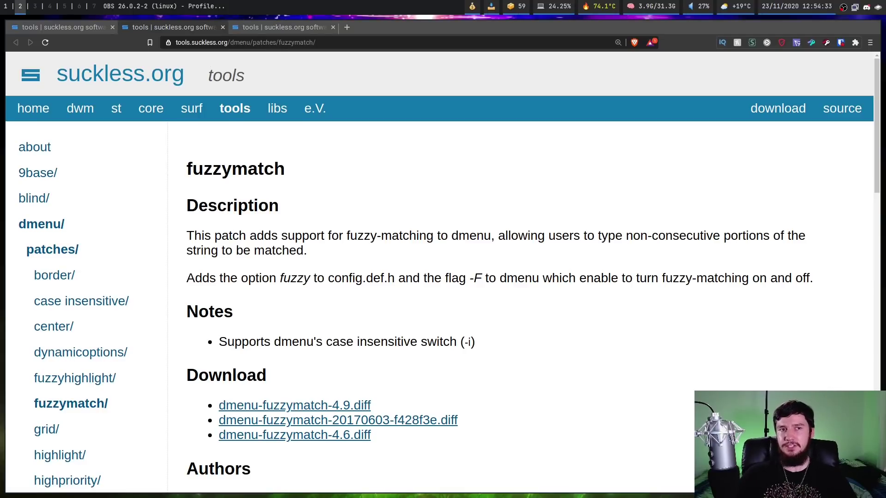
Switch to the third Brave tab, leaving the fuzzymatch patch page.
click(279, 28)
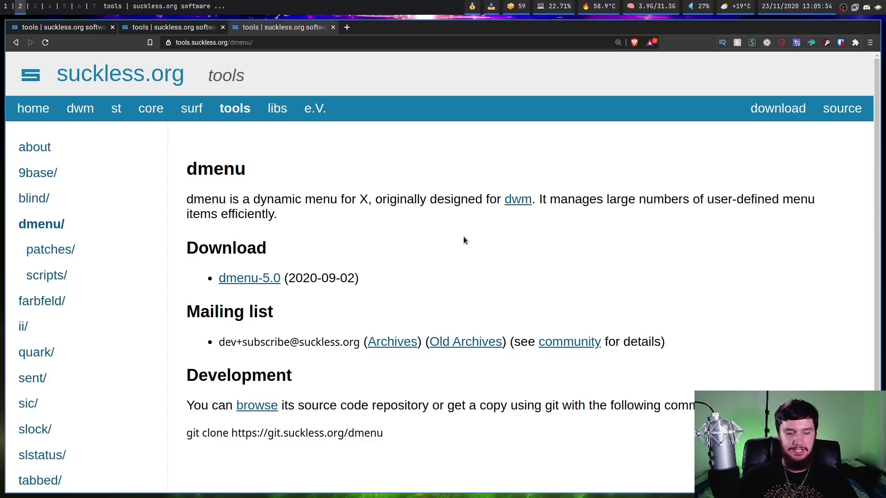
key(super+p)
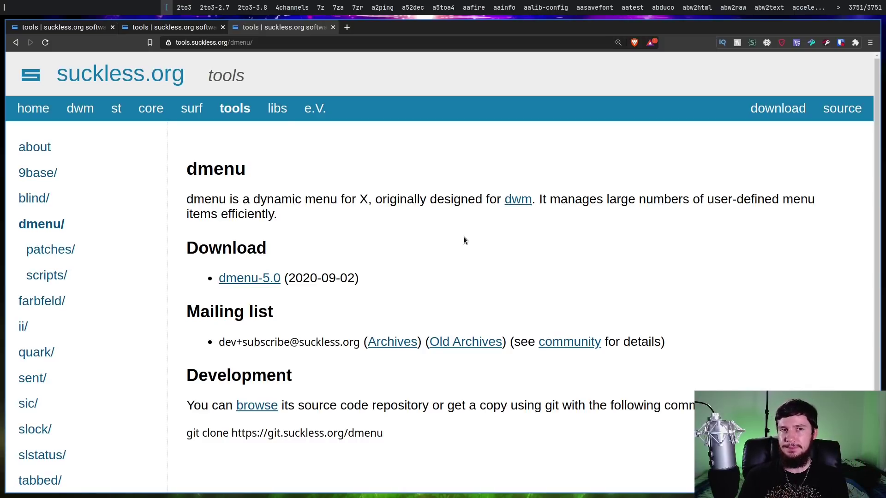
text(fire)
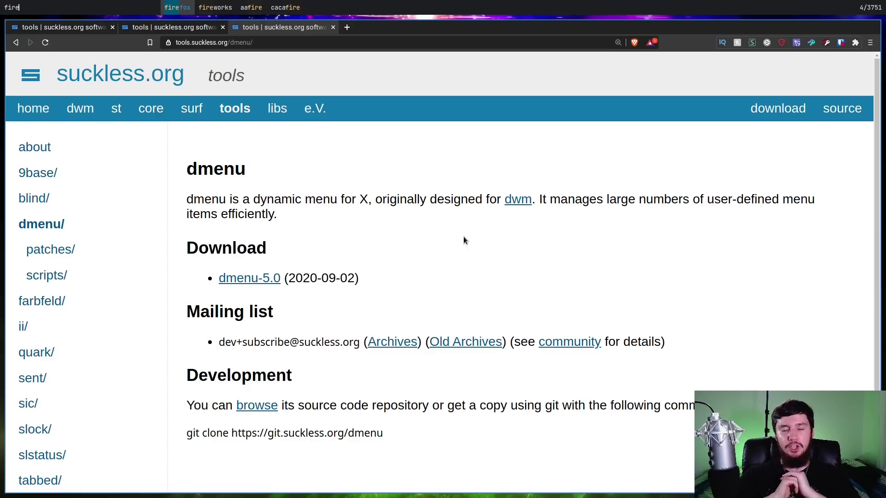
key(Escape)
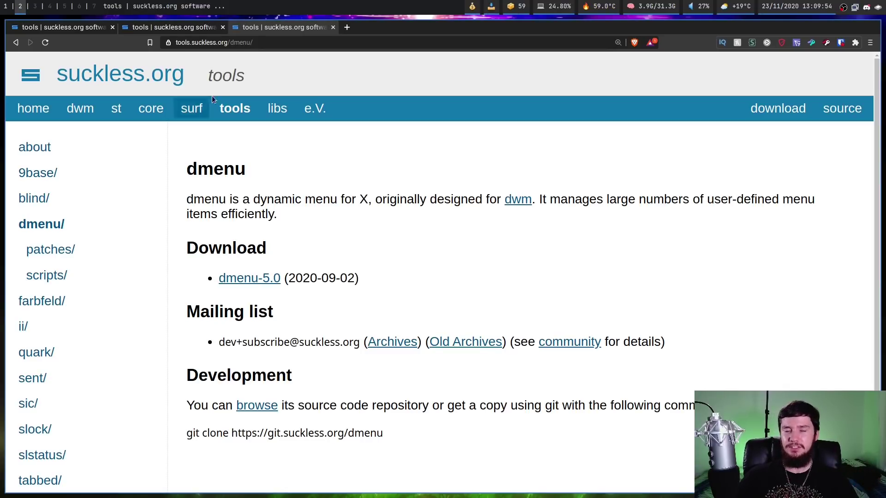
Open the dmenu 'Select a bookmark' prompt listing all 95 saved bookmarks.
key(super+b)
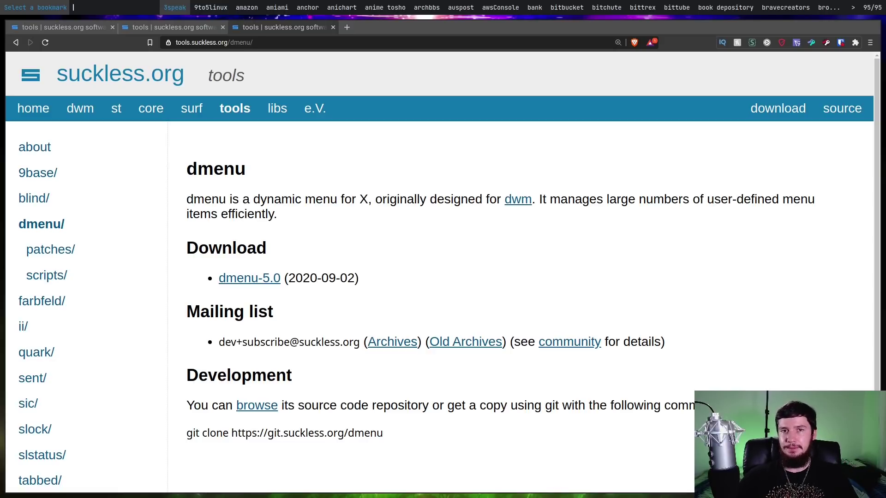
Close the bookmark picker, then reopen and dismiss it once more.
key(Escape)
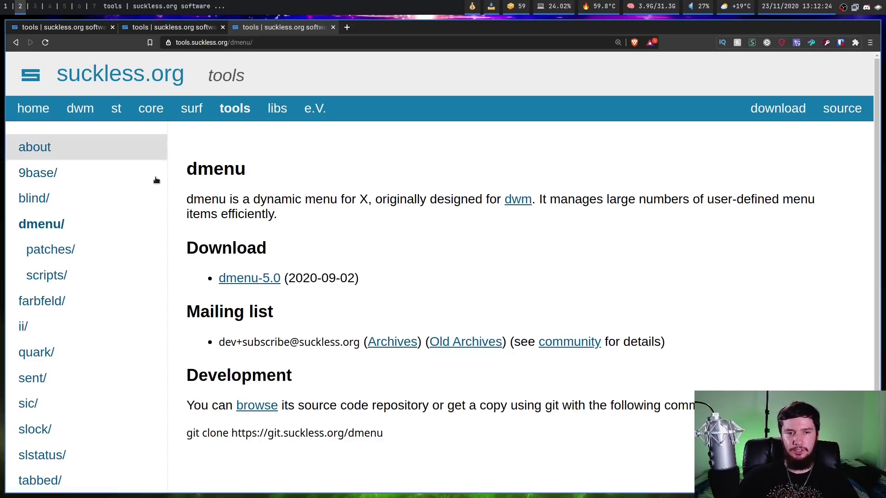
key(super+b)
key(Escape)
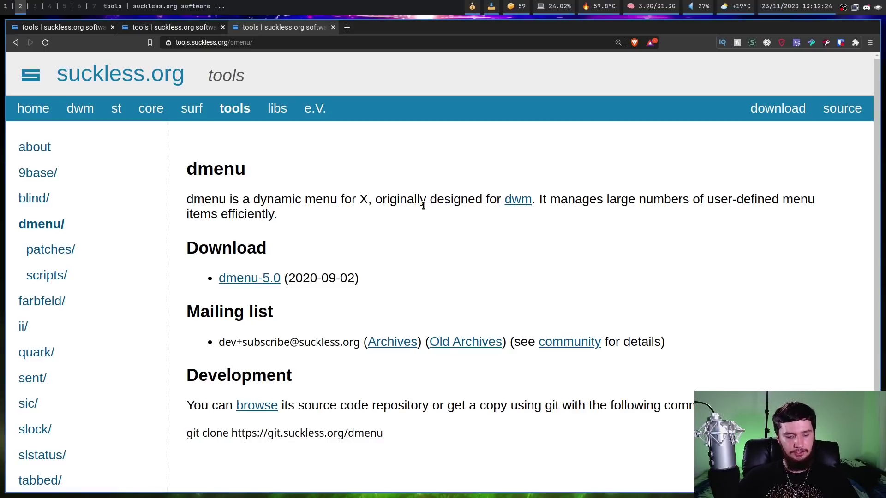
Open and close the config file picker, then the monitor configuration picker.
key(super+c)
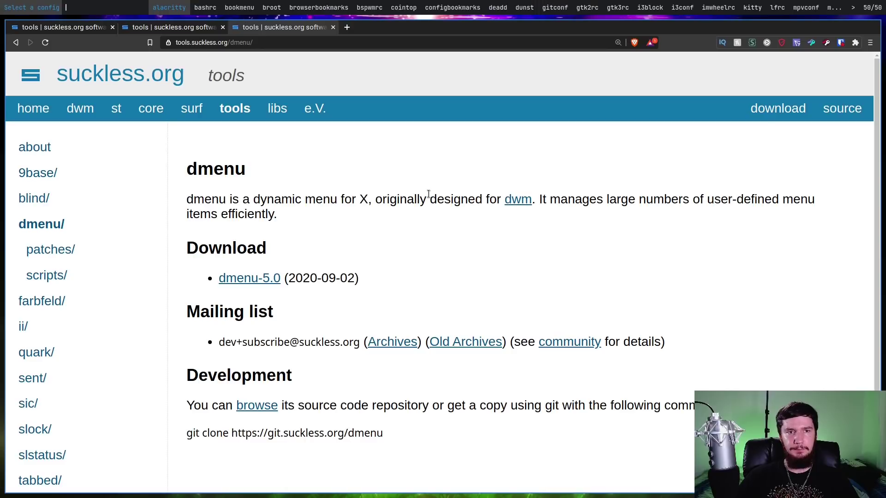
key(Escape)
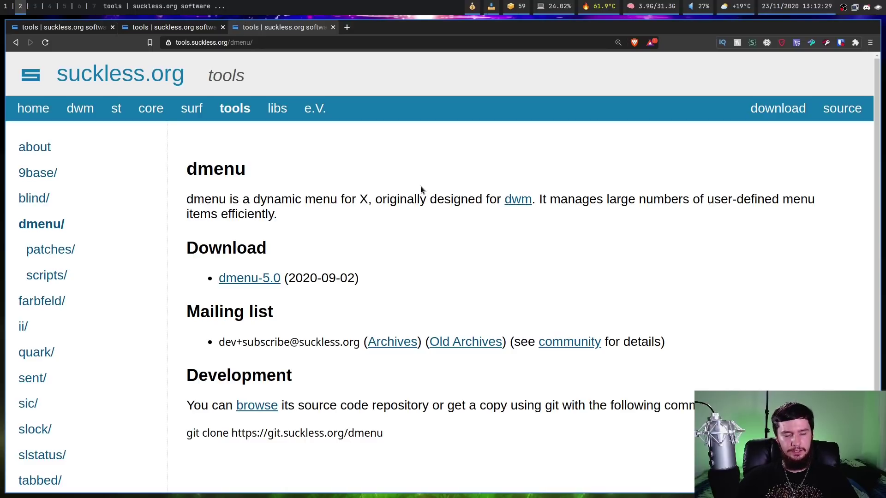
key(super+m)
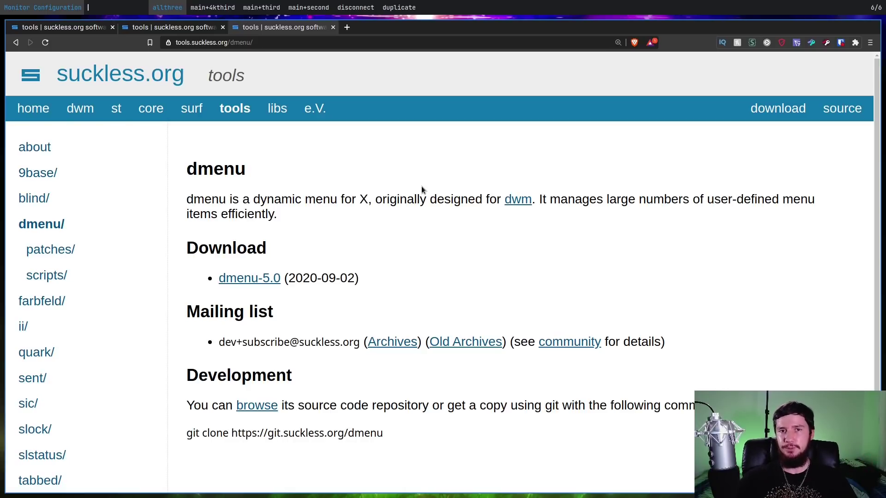
key(Escape)
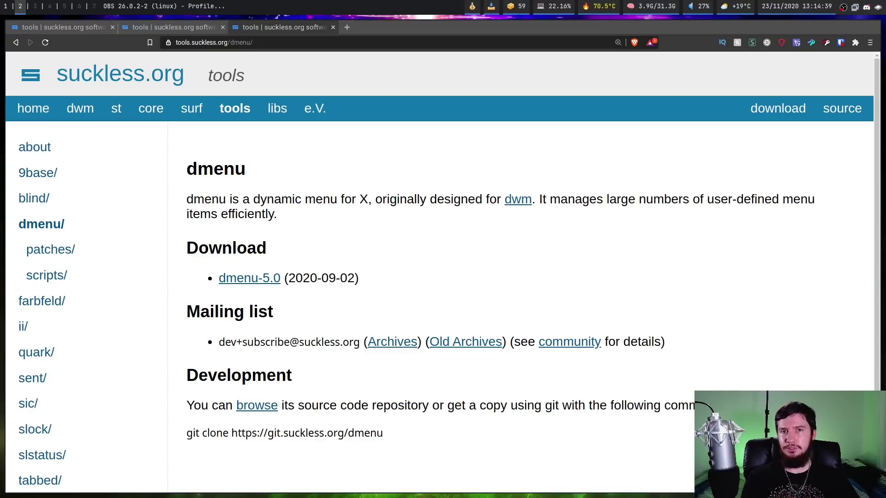